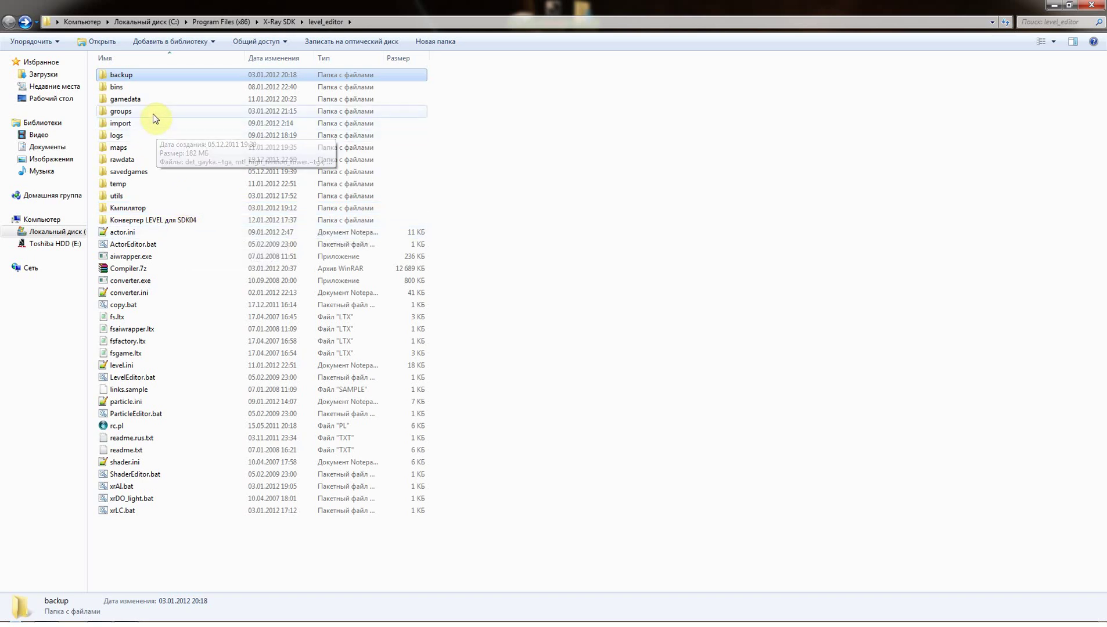
Check the l01_escape folder under gamedata\levels, then return to level_editor
double_click(149, 99)
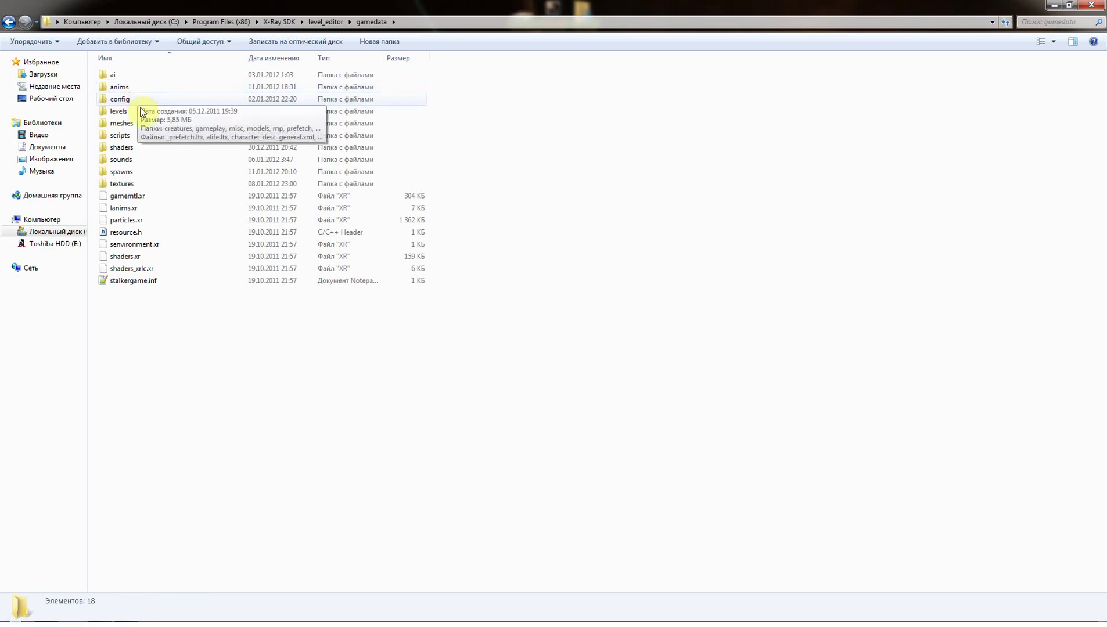
double_click(141, 111)
left_click(141, 78)
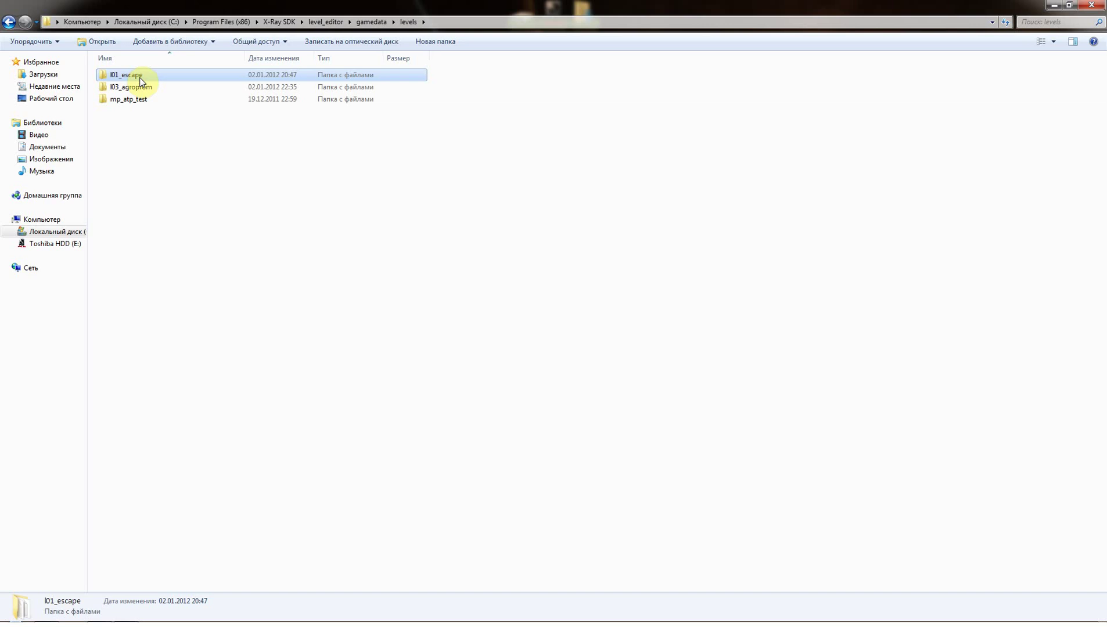
left_click(10, 25)
left_click(11, 25)
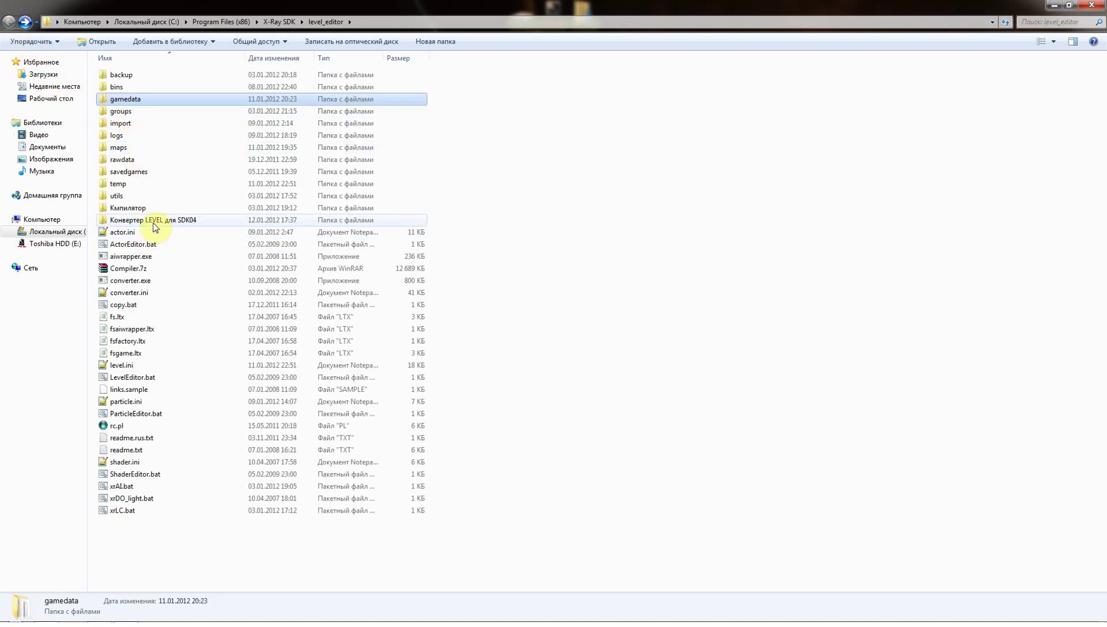
In the Конвертер LEVEL для SDK04 folder, review the SDK root path in fsconverter.ltx
double_click(154, 224)
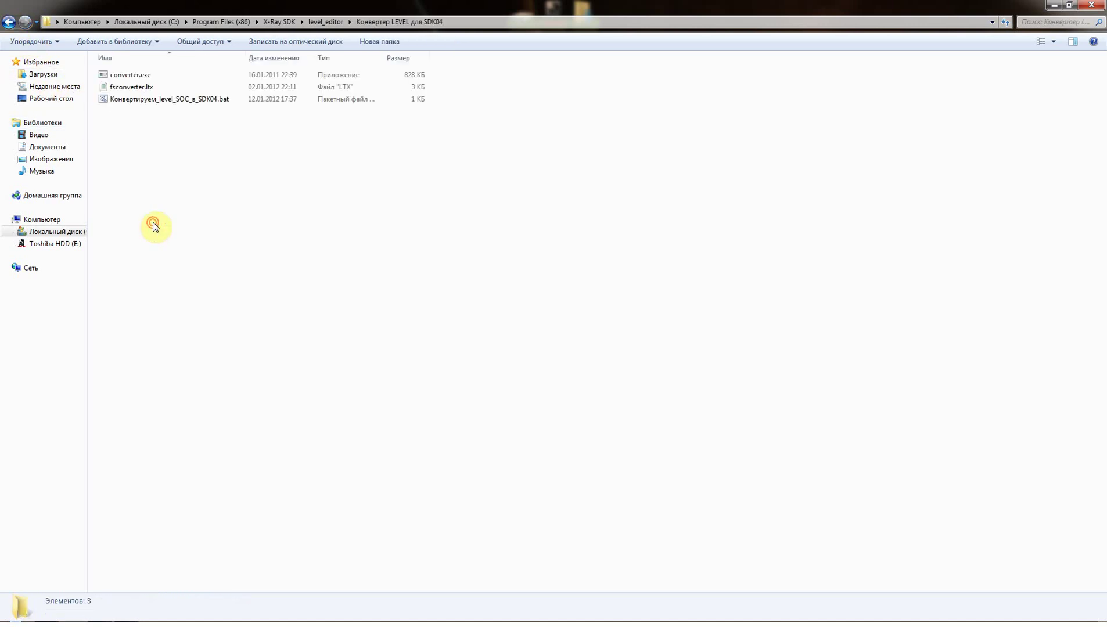
double_click(138, 89)
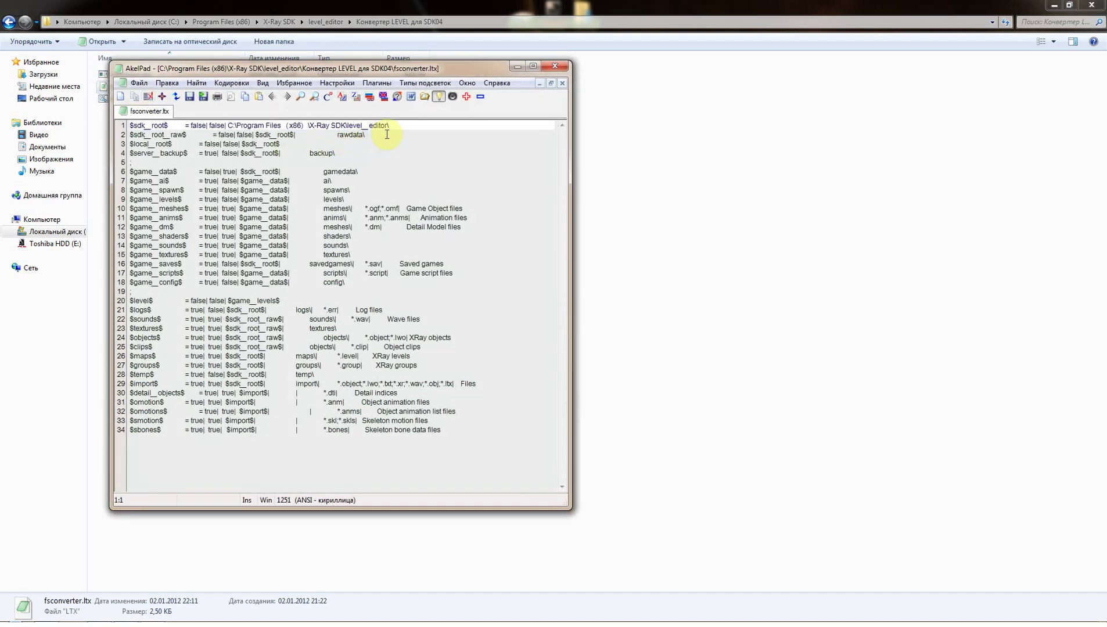
left_click_drag(412, 126, 356, 124)
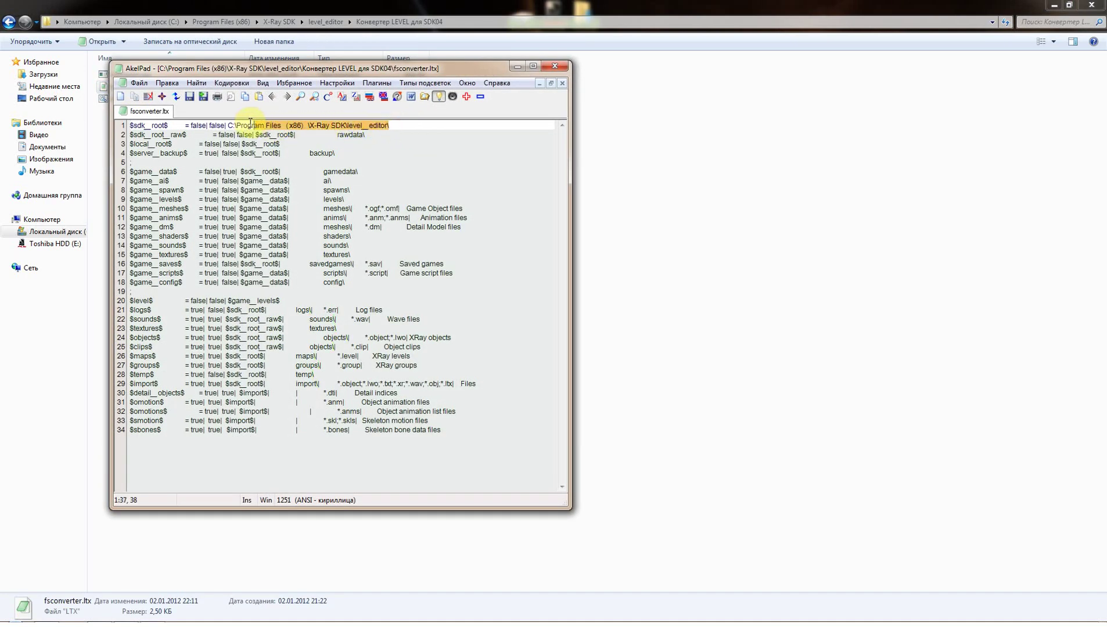
left_click(555, 69)
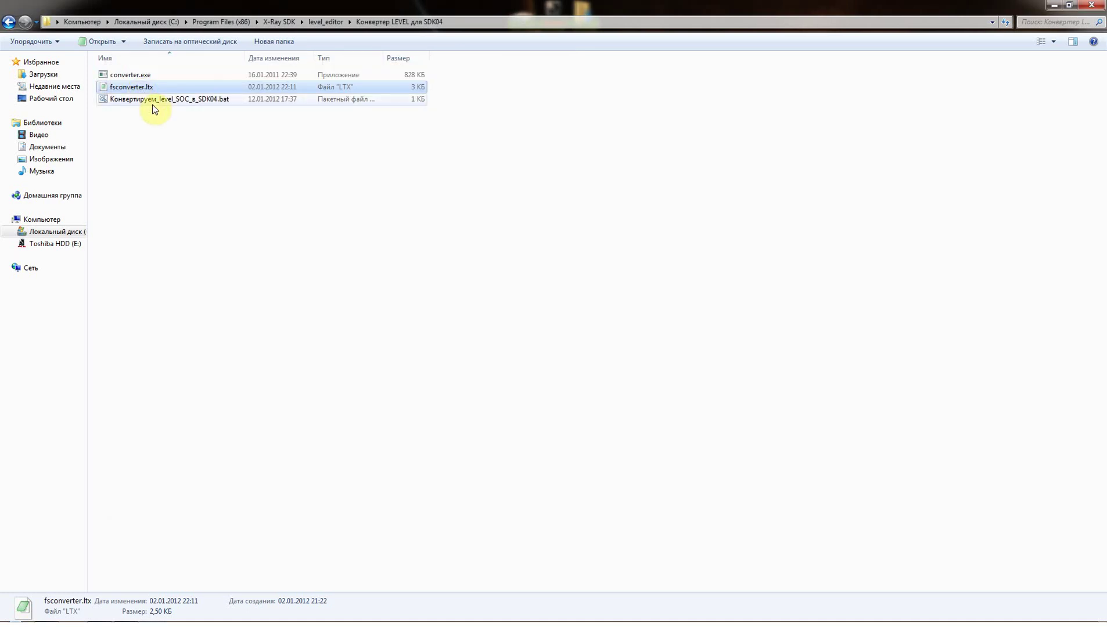
Review the batch command 'converter -level l01__escape -out l01__escape -mode le -with_lods'
left_click(153, 103)
right_click(153, 104)
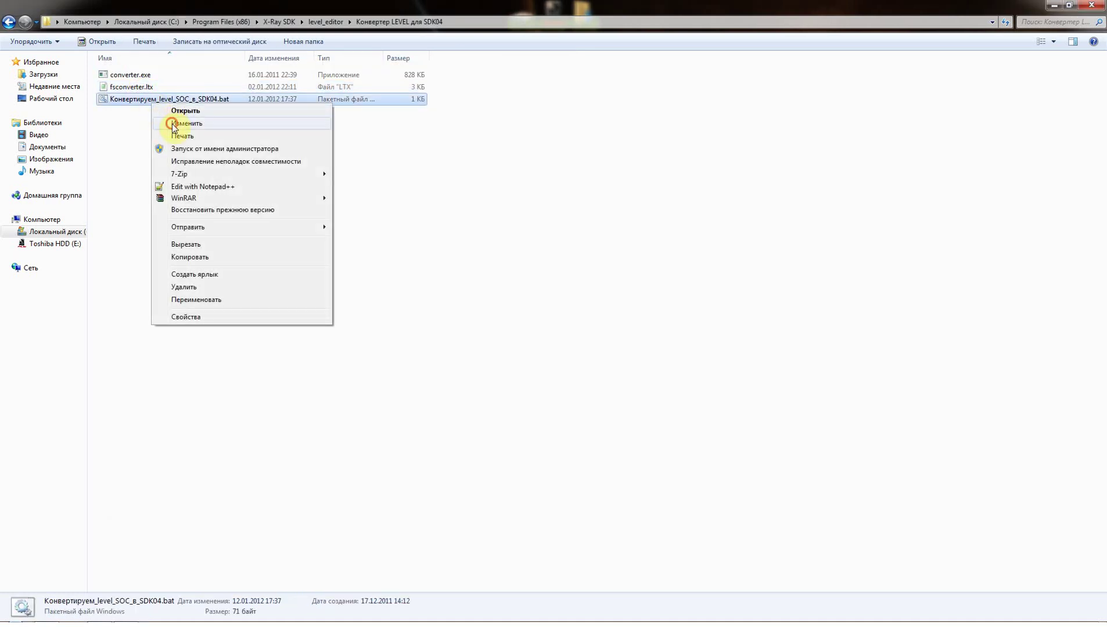
left_click(172, 124)
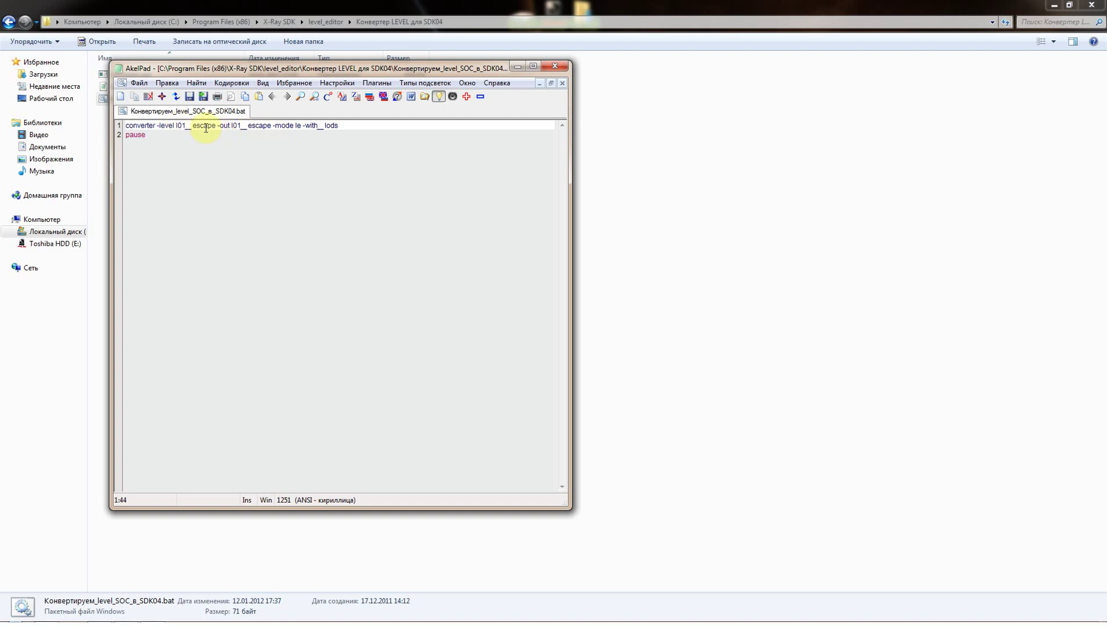
left_click_drag(216, 127, 177, 128)
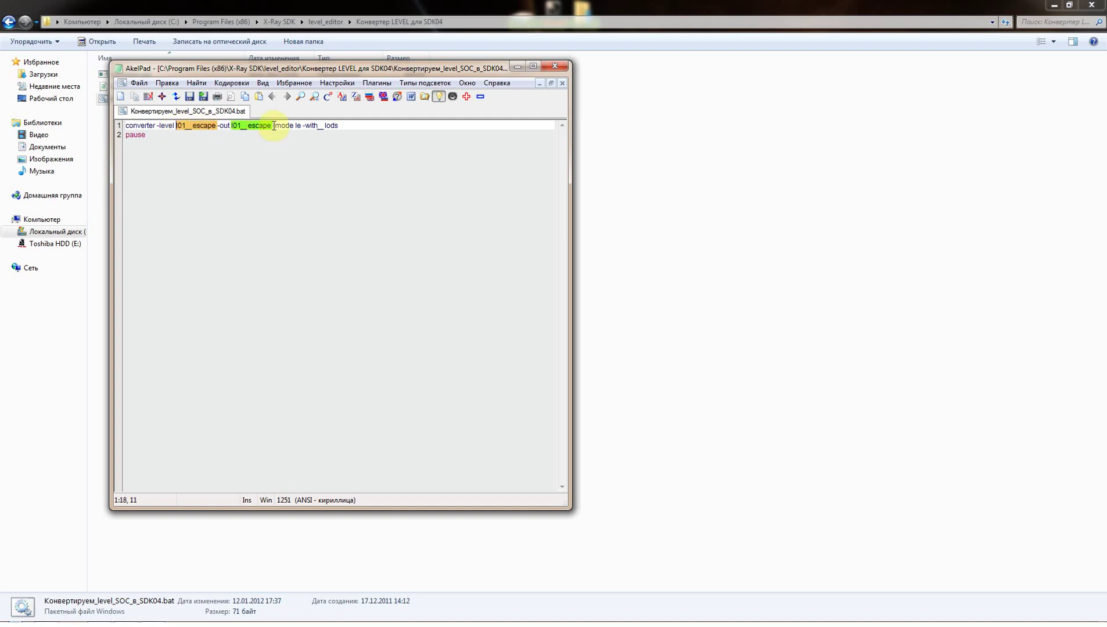
left_click_drag(274, 126, 237, 127)
left_click_drag(302, 125, 282, 126)
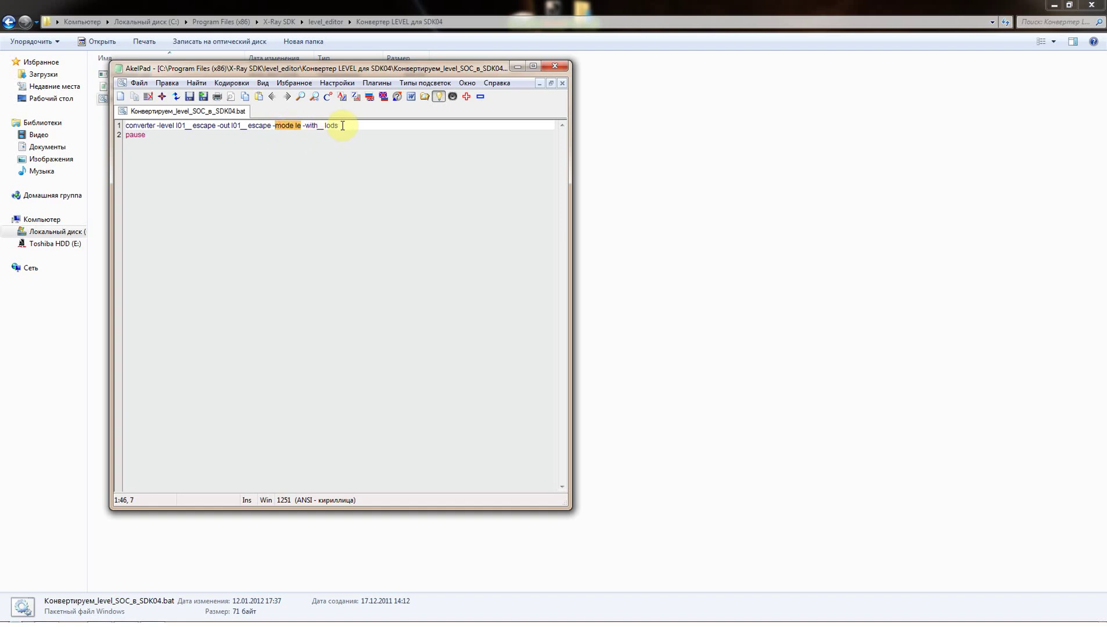
mouse_move(337, 125)
left_mouse_down()
mouse_move(321, 126)
mouse_move(336, 133)
left_mouse_up()
left_click(555, 66)
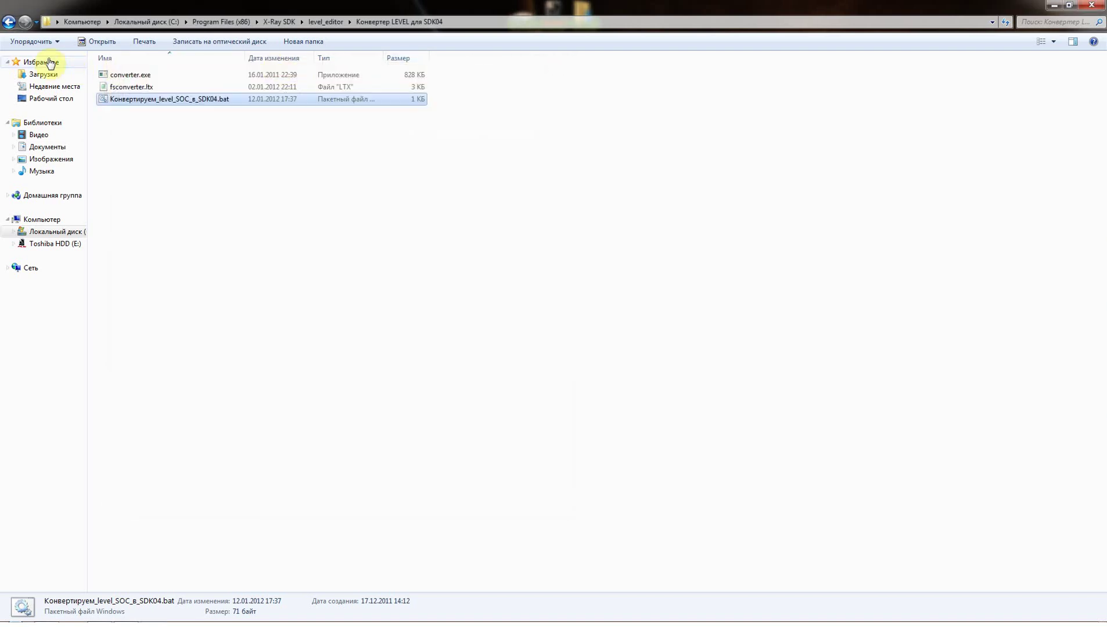
Confirm converter.ini's [2947_config] gamedata and levels paths point into level_editor\gamedata
left_click(7, 23)
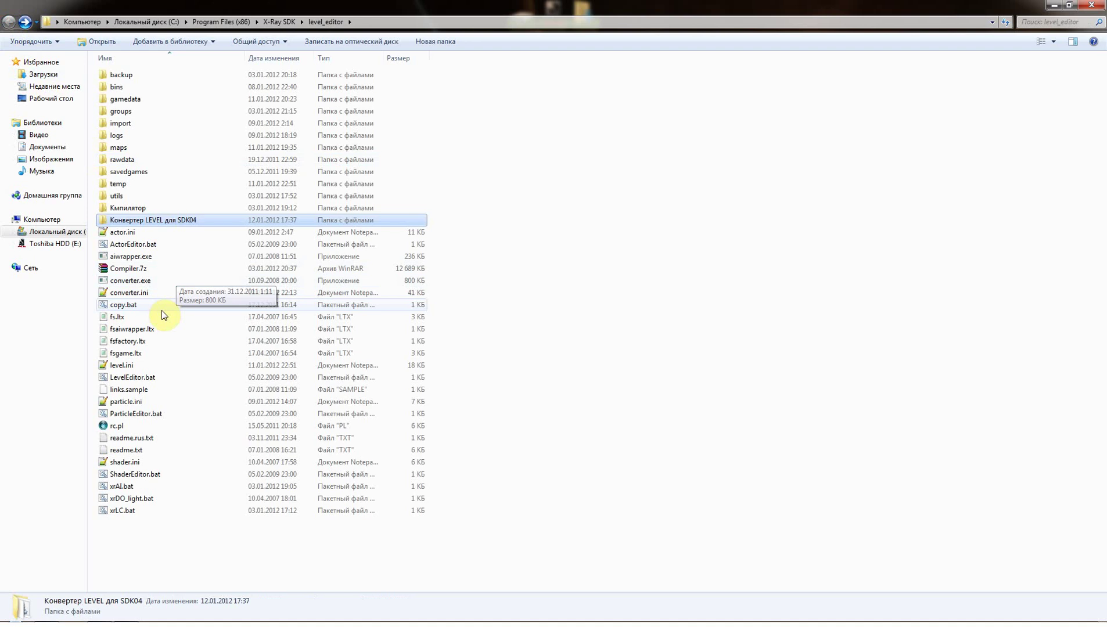
double_click(130, 294)
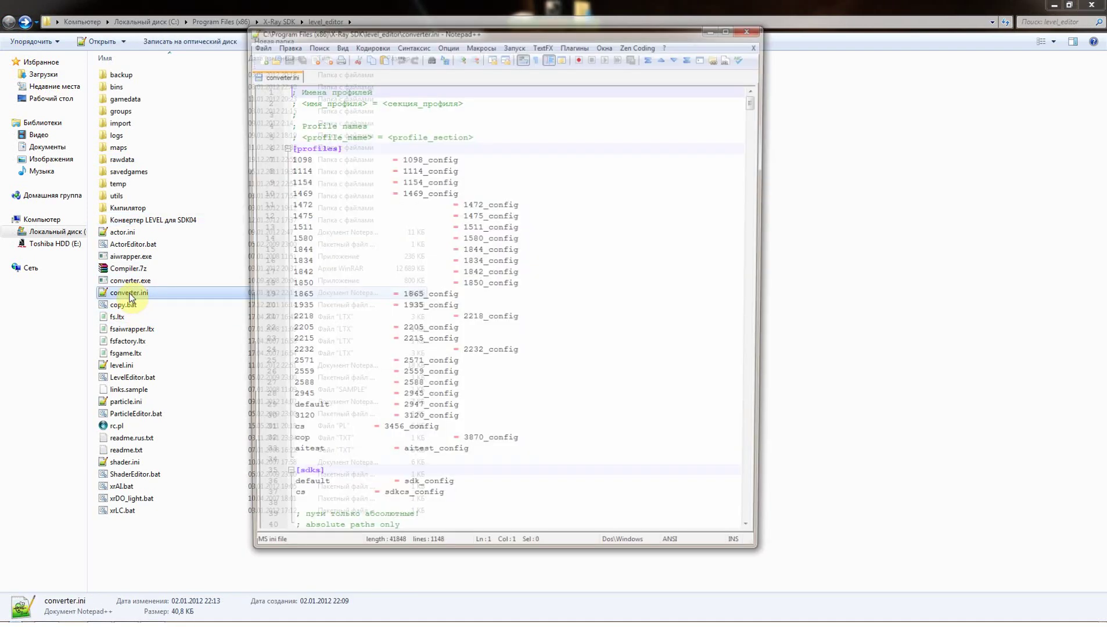
left_click_drag(756, 94, 730, 489)
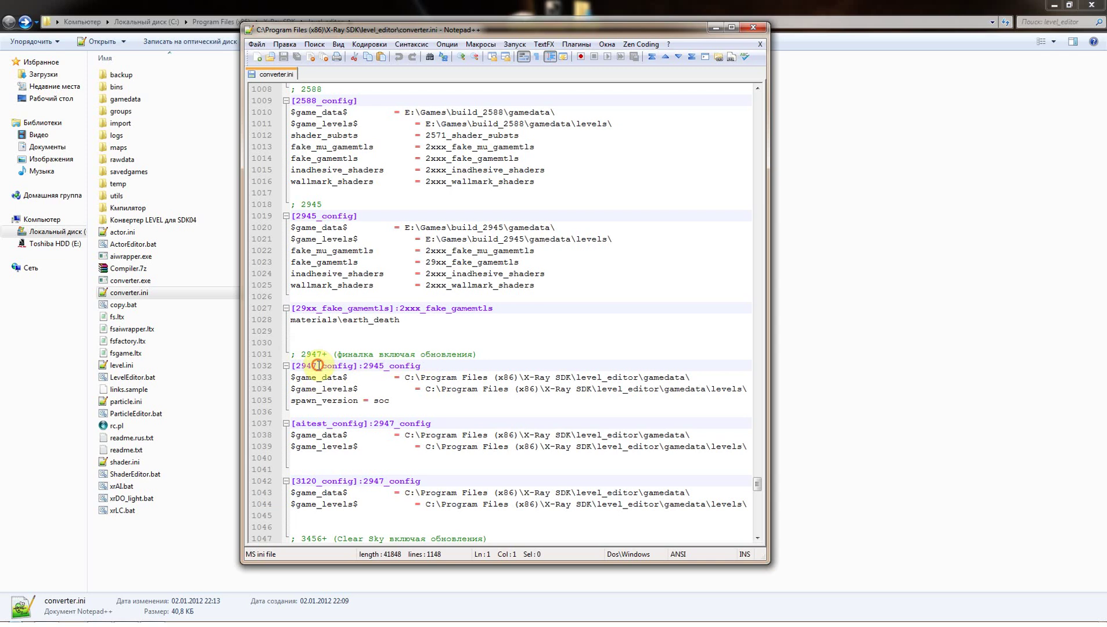
left_click_drag(318, 365, 294, 365)
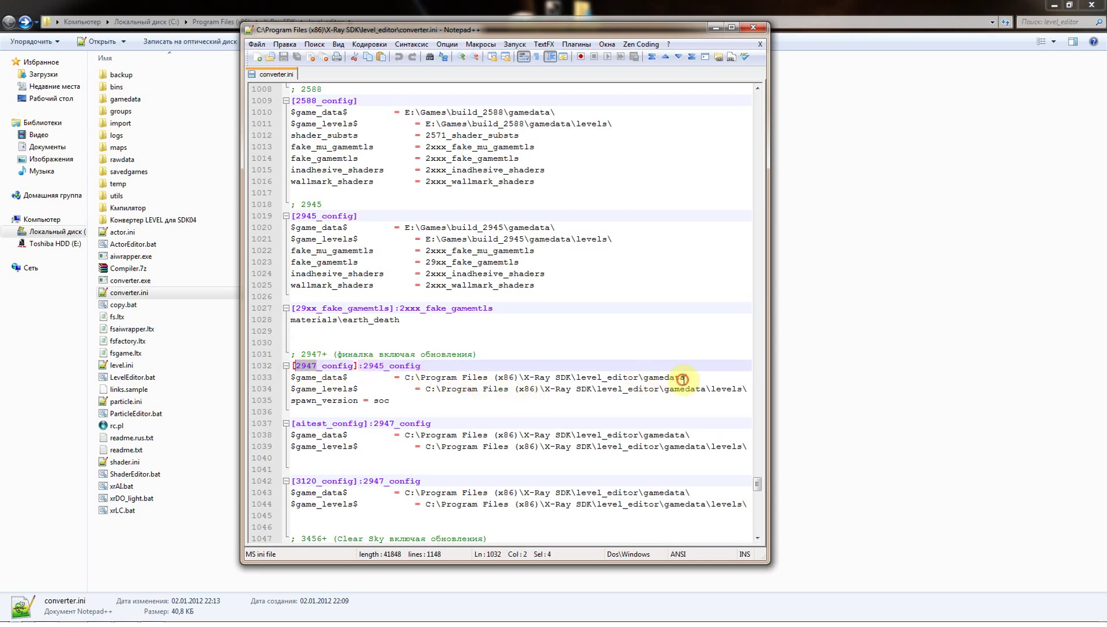
left_click_drag(684, 380, 409, 380)
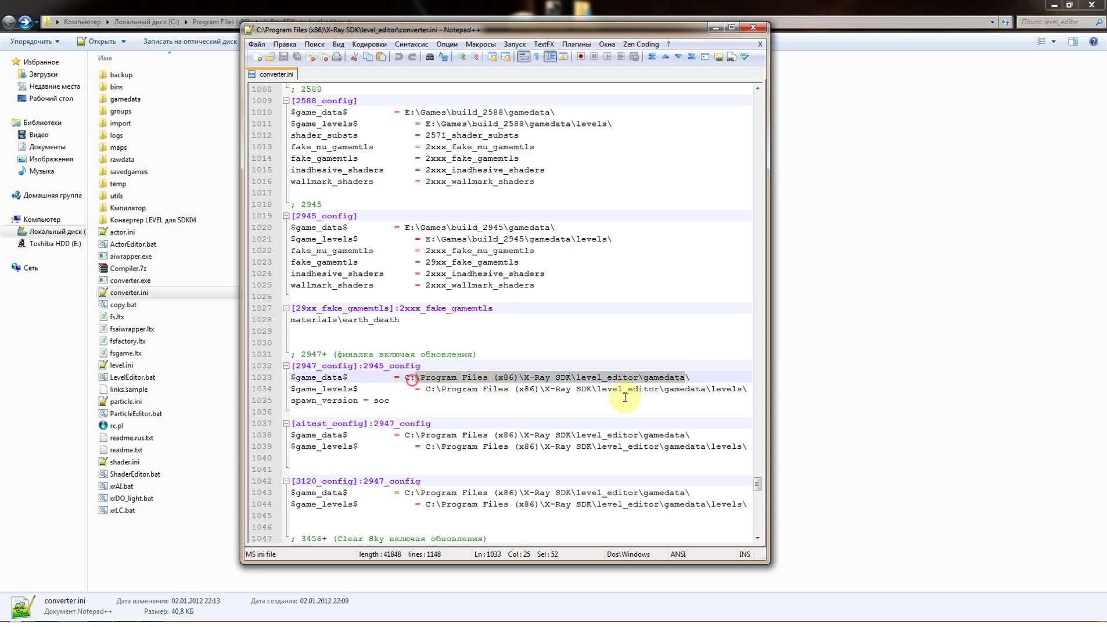
left_click_drag(705, 389, 436, 388)
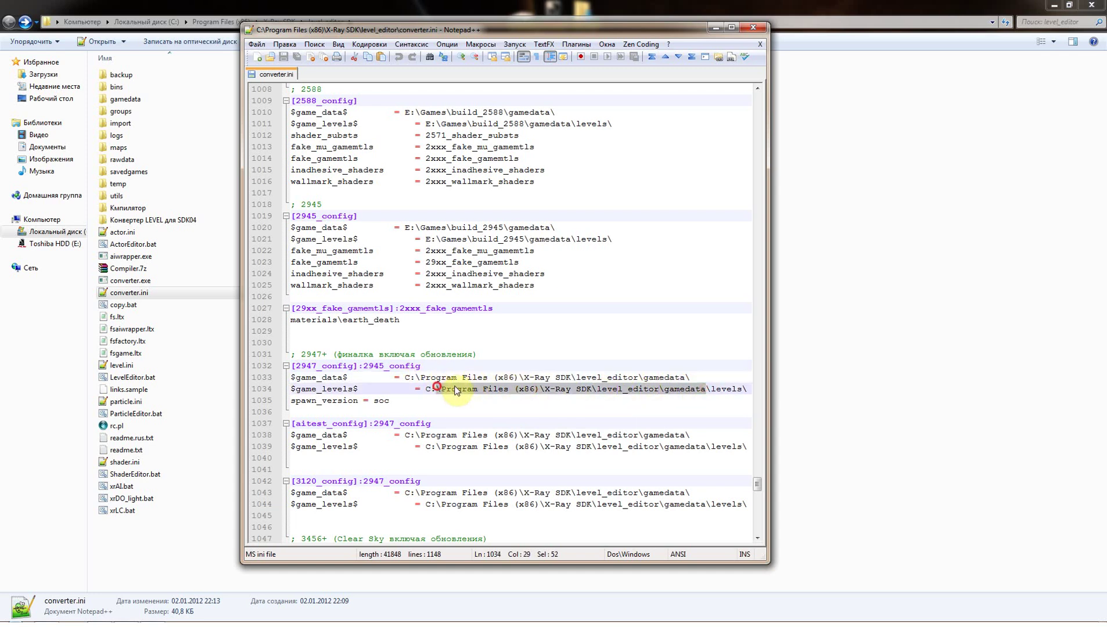
left_click(758, 27)
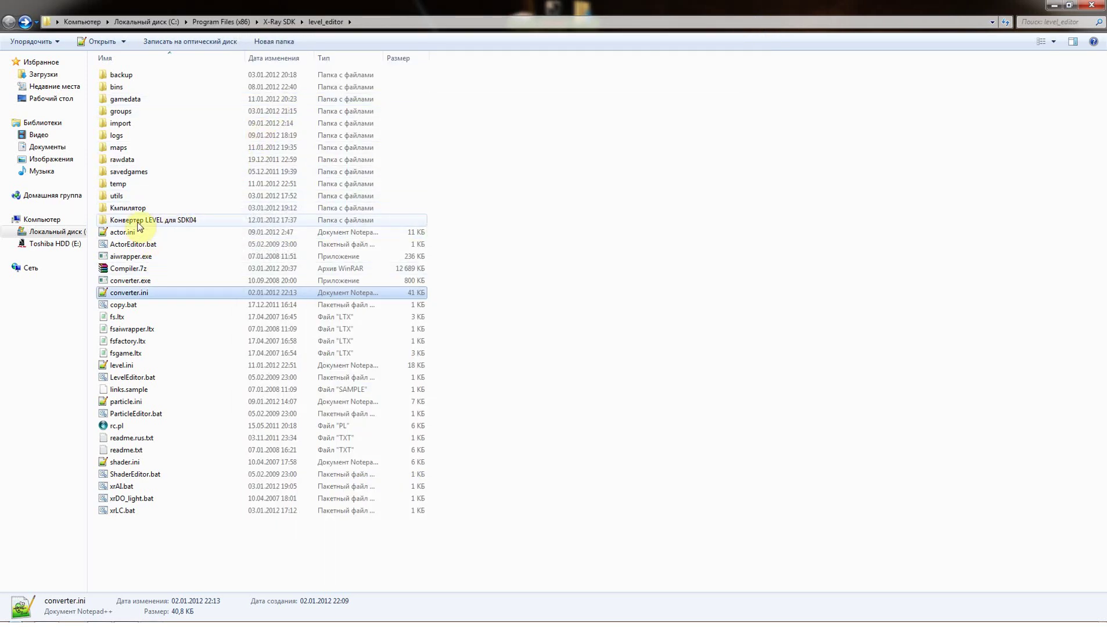
Reopen converter.ini and pick the 2218 profile name from the profile list
double_click(116, 297)
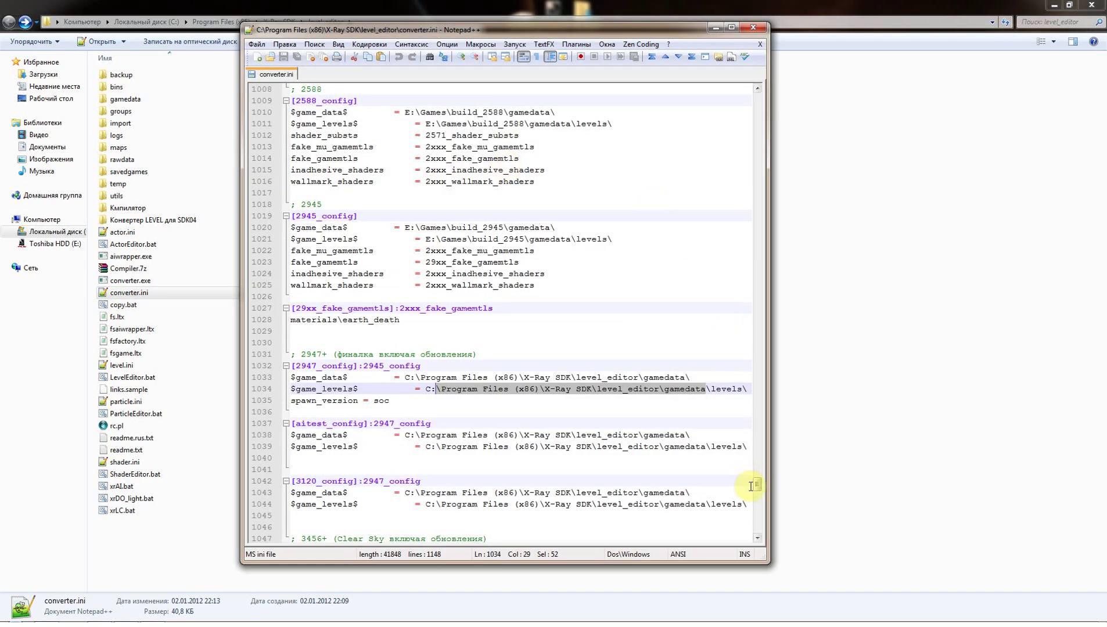
left_click_drag(758, 486, 750, 99)
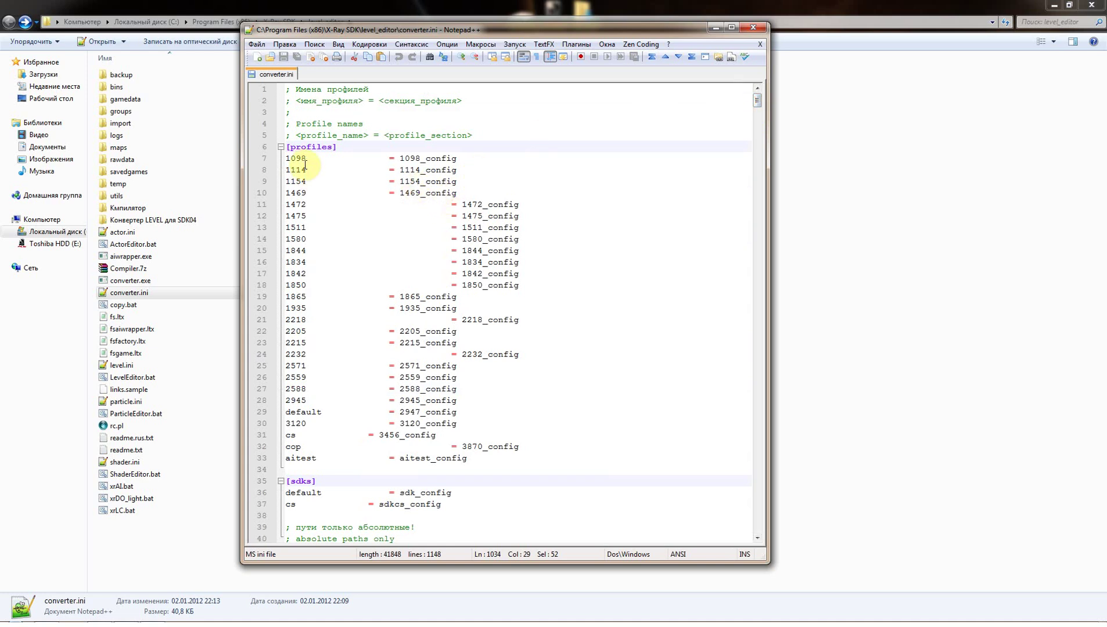
left_click_drag(306, 159, 309, 400)
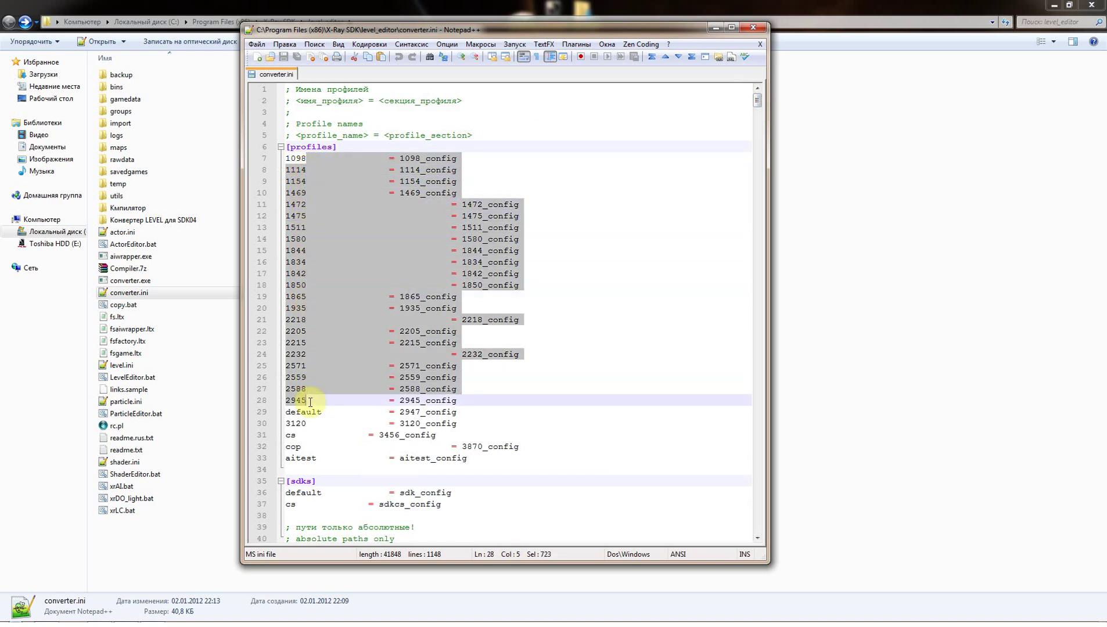
left_click_drag(307, 319, 286, 320)
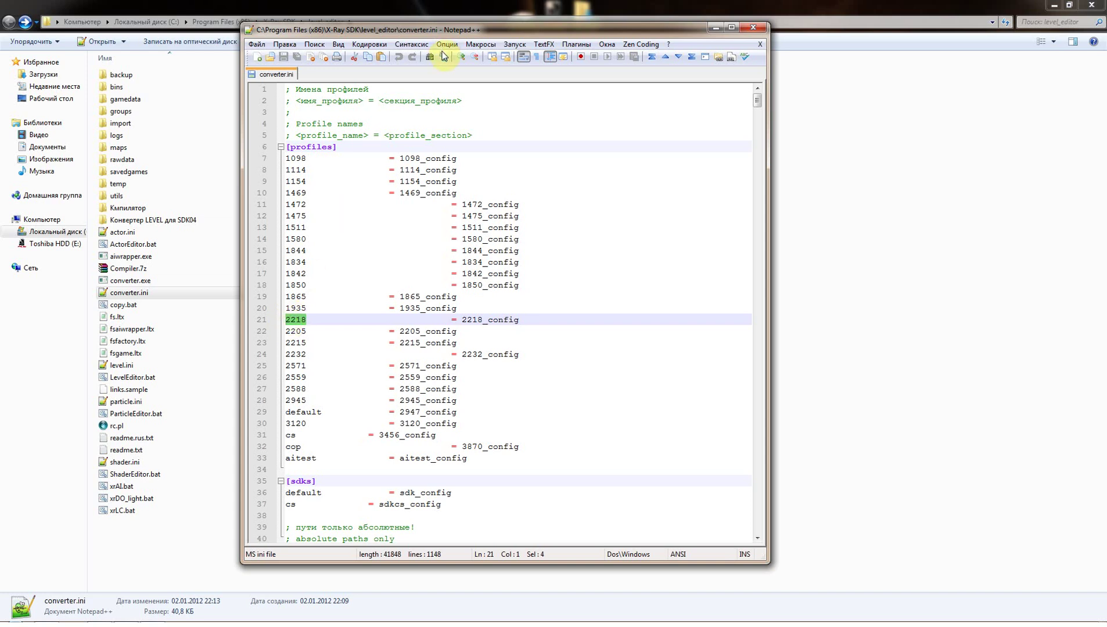
Find [2218_config] and review its $game_data$ and $game_levels$ paths under E:\Games\build_2218
left_click(314, 45)
left_click(324, 72)
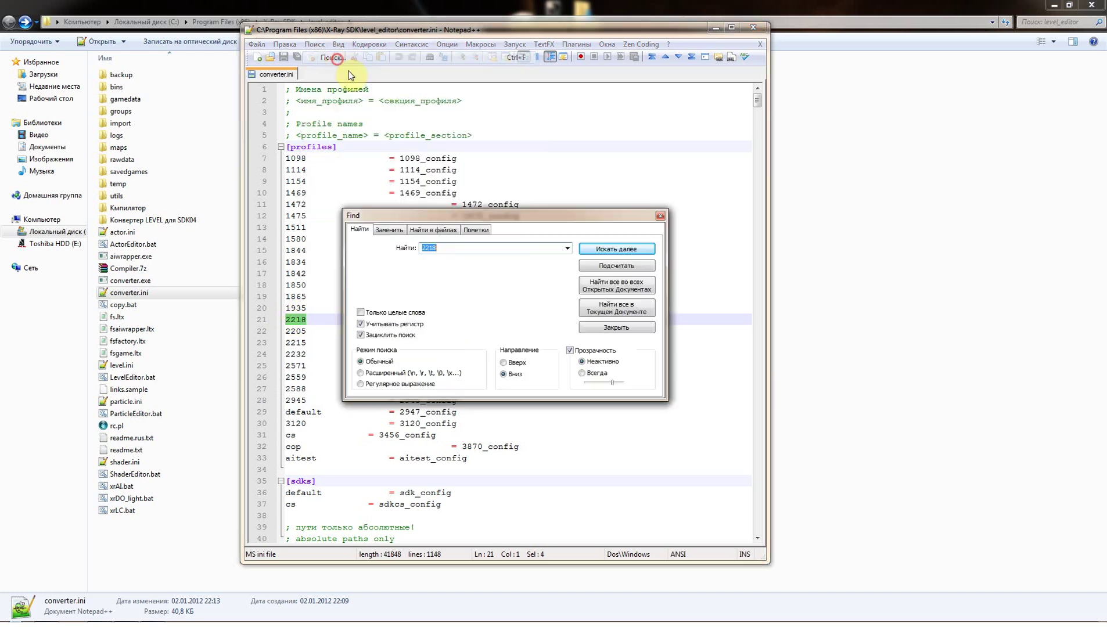
left_click(616, 249)
left_click(587, 253)
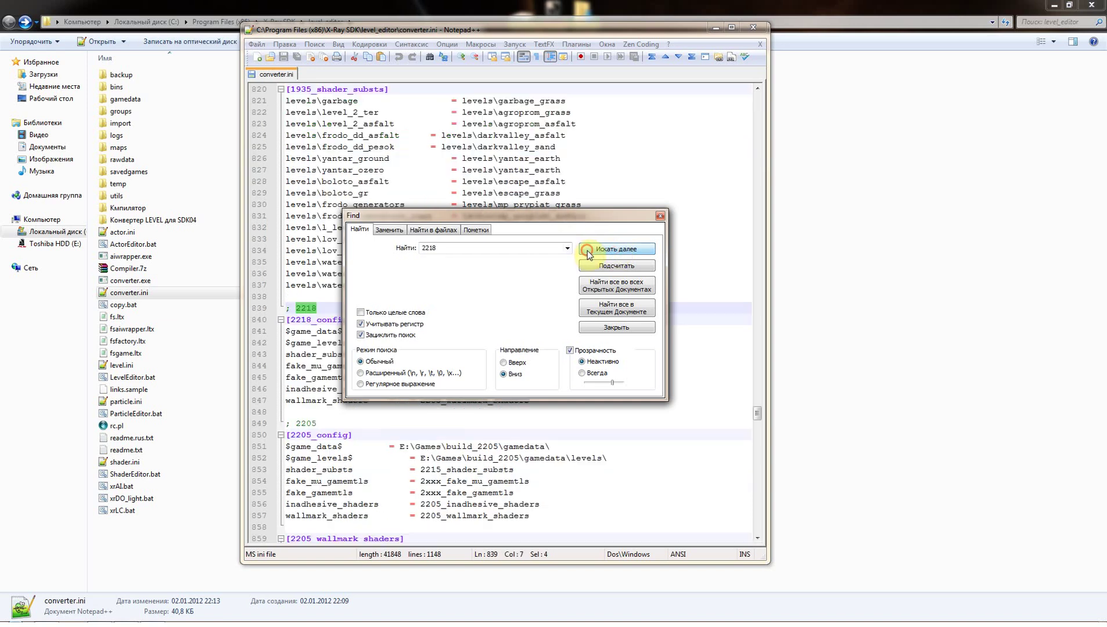
left_click_drag(604, 216, 839, 193)
left_click(908, 194)
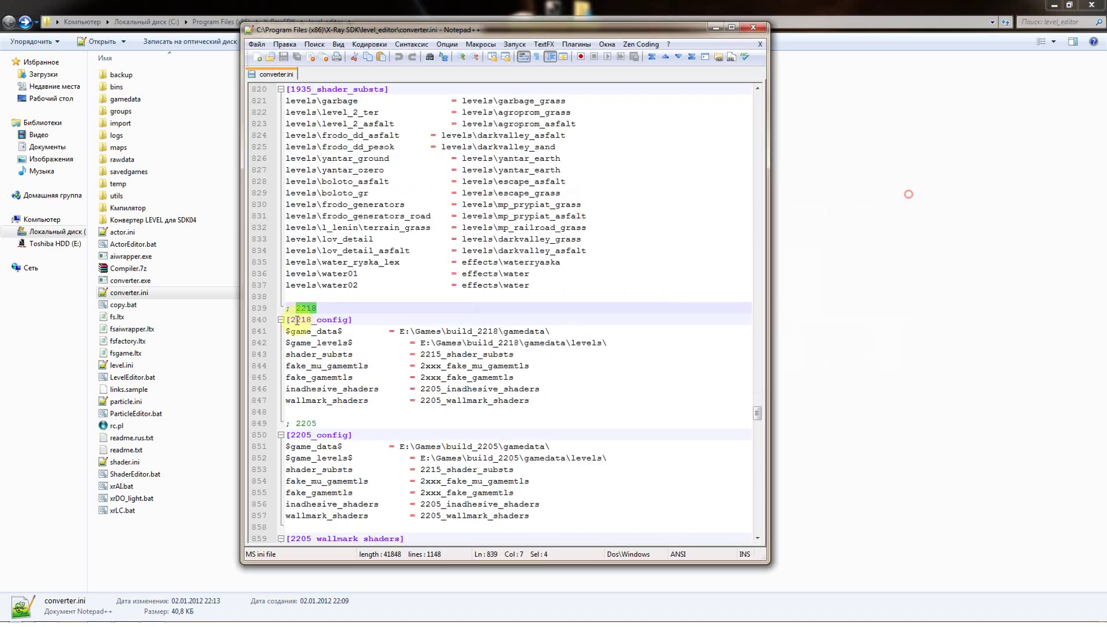
left_click_drag(608, 343, 285, 334)
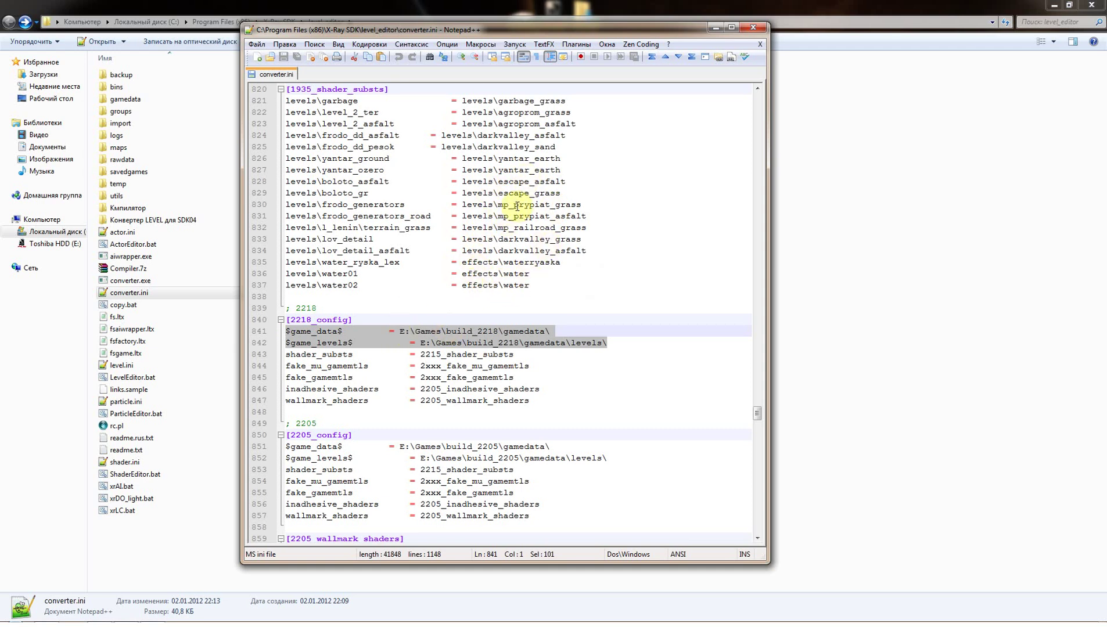
left_click(751, 30)
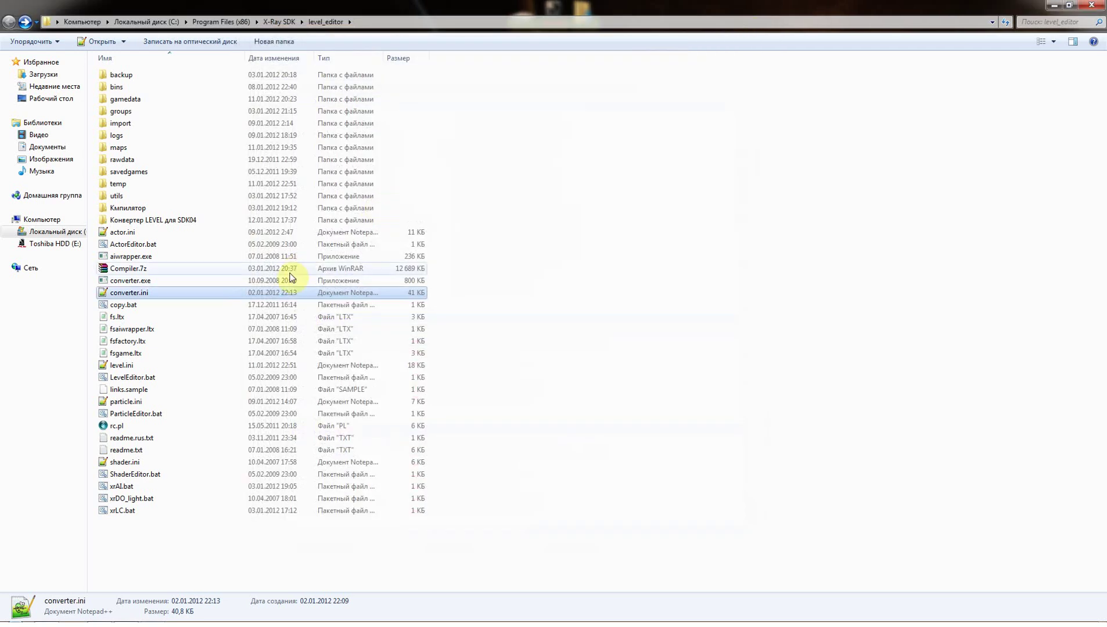
Run the level conversion batch file until 'saving scene', then close the console
double_click(147, 220)
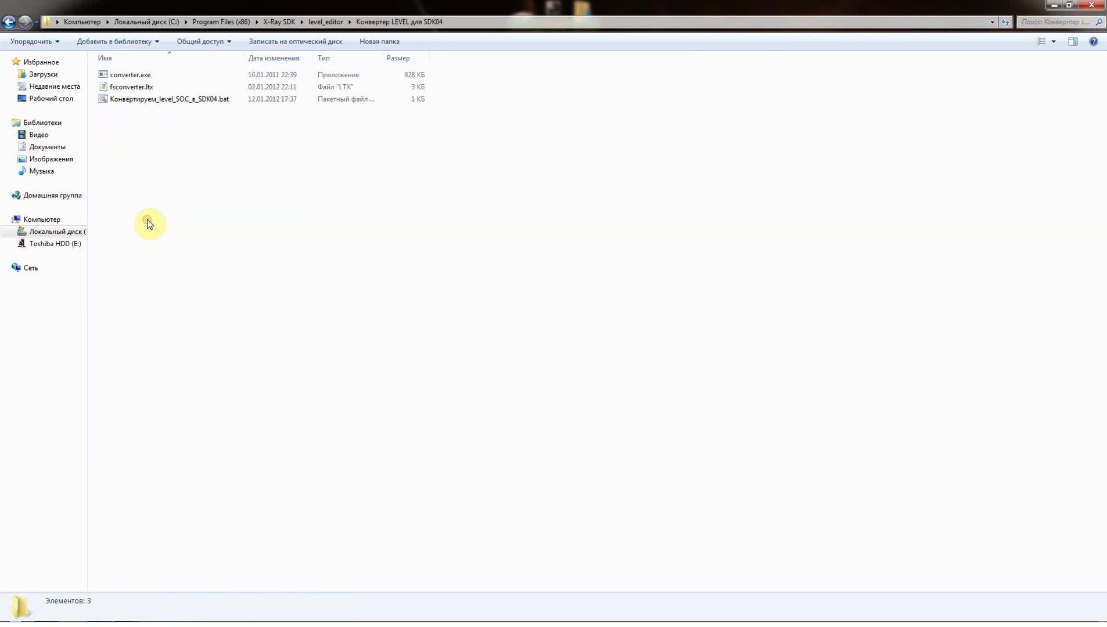
double_click(160, 100)
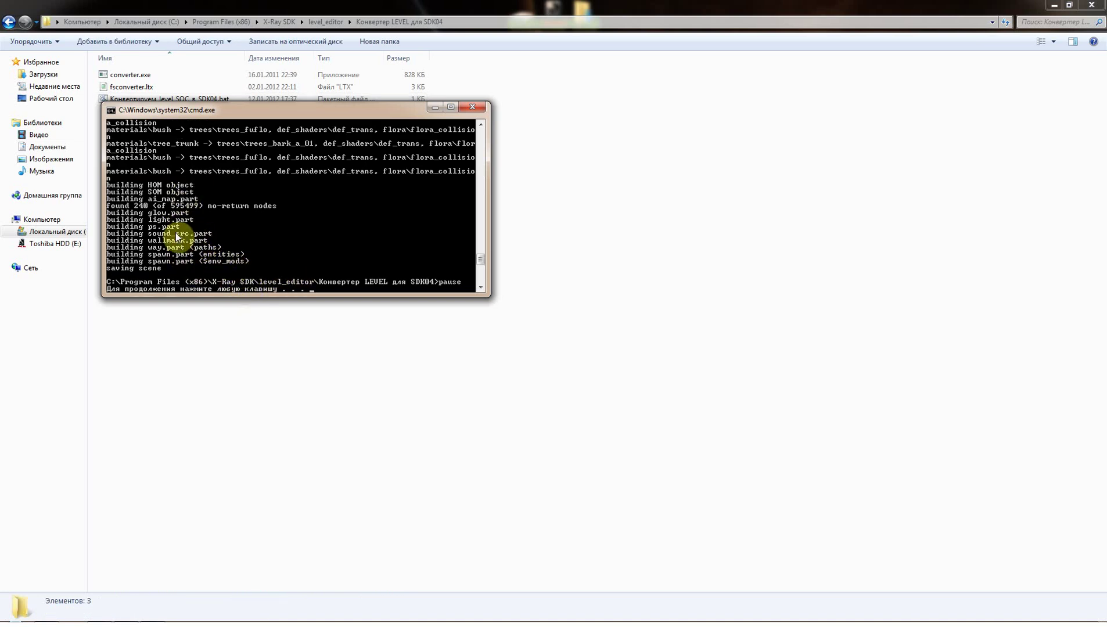
left_click_drag(382, 110, 405, 157)
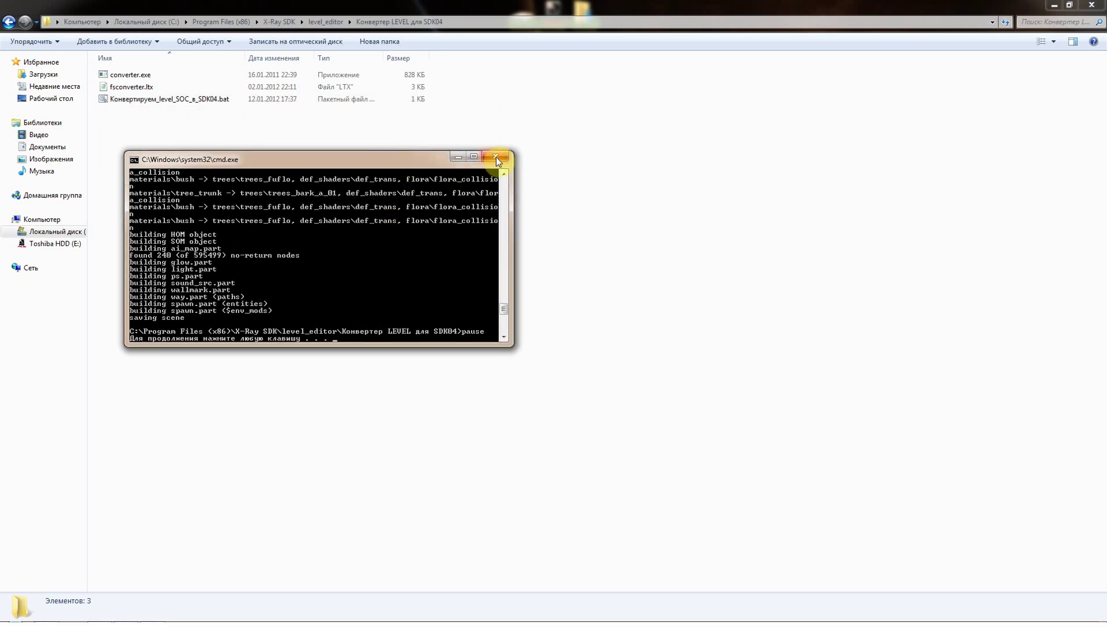
left_click(497, 156)
left_click(10, 25)
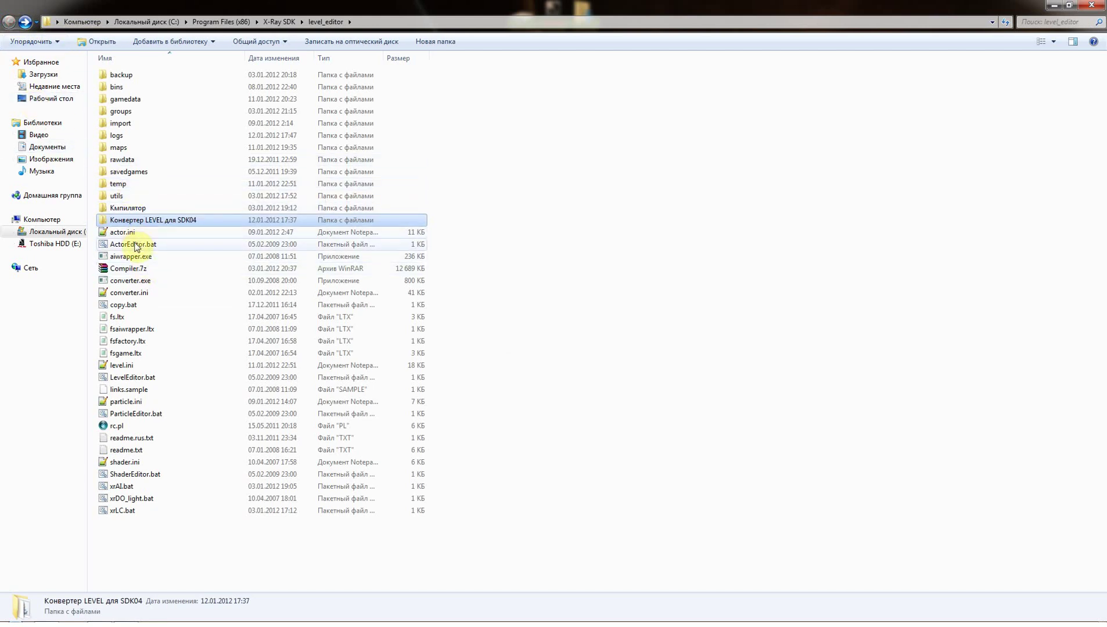
Launch LevelEditor.bat, maximize it, and open l01_escape.level from the maps folder
left_click(133, 379)
double_click(133, 383)
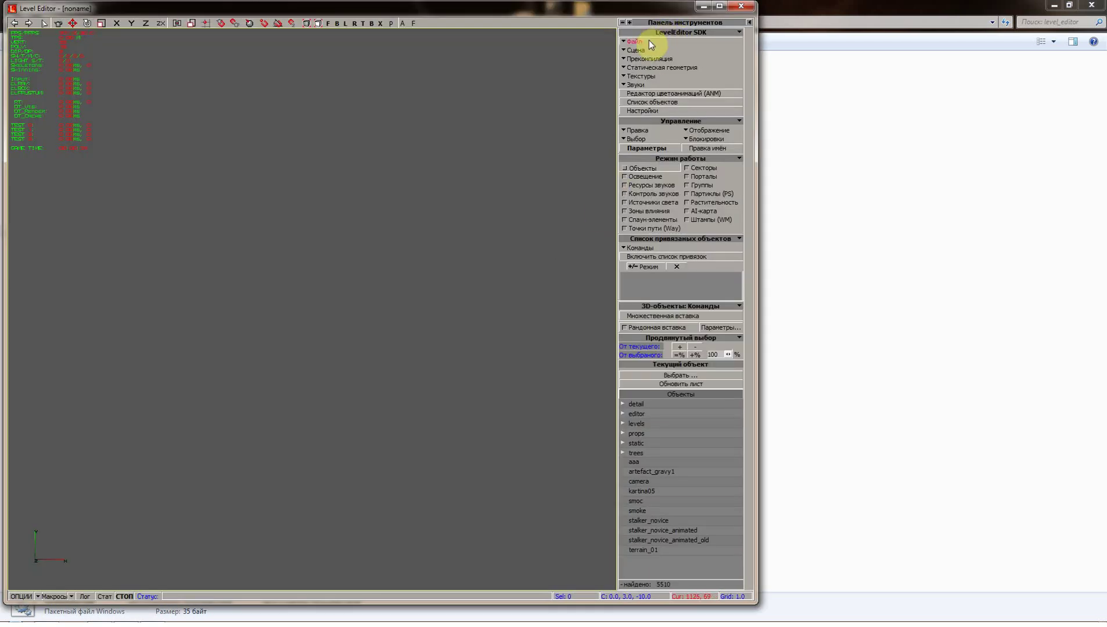
left_click(719, 6)
left_click(982, 38)
left_click(973, 54)
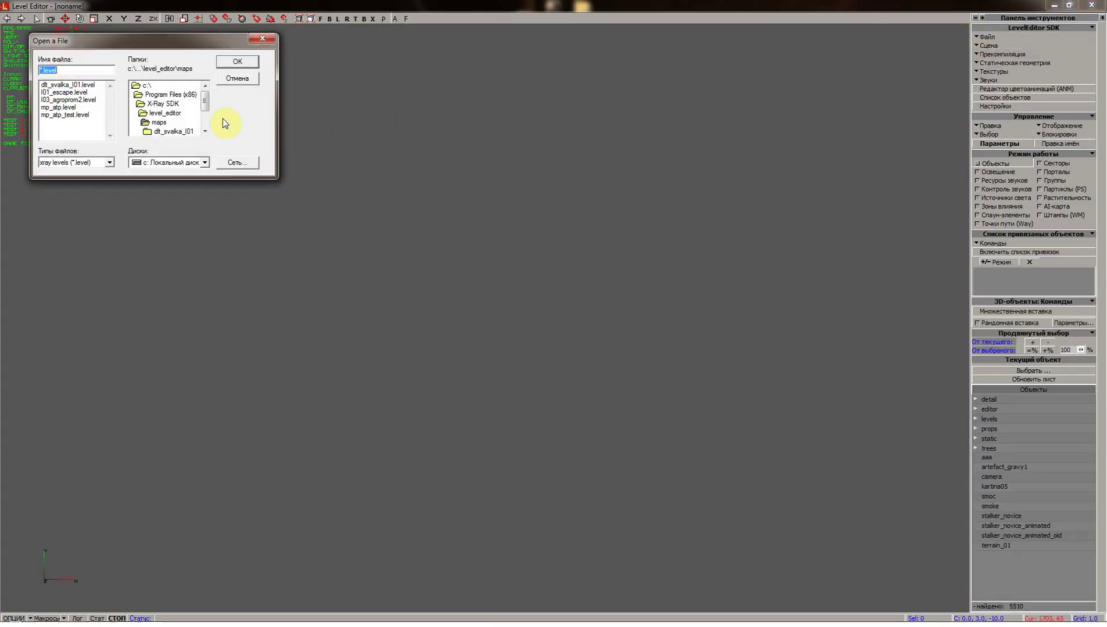
left_click(64, 92)
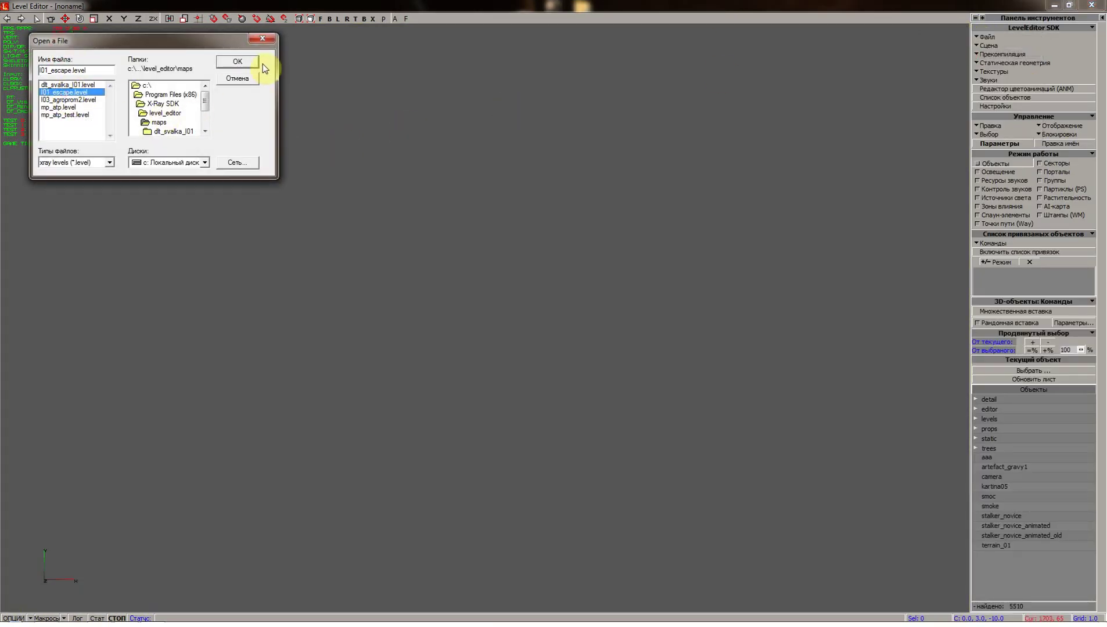
left_click(237, 65)
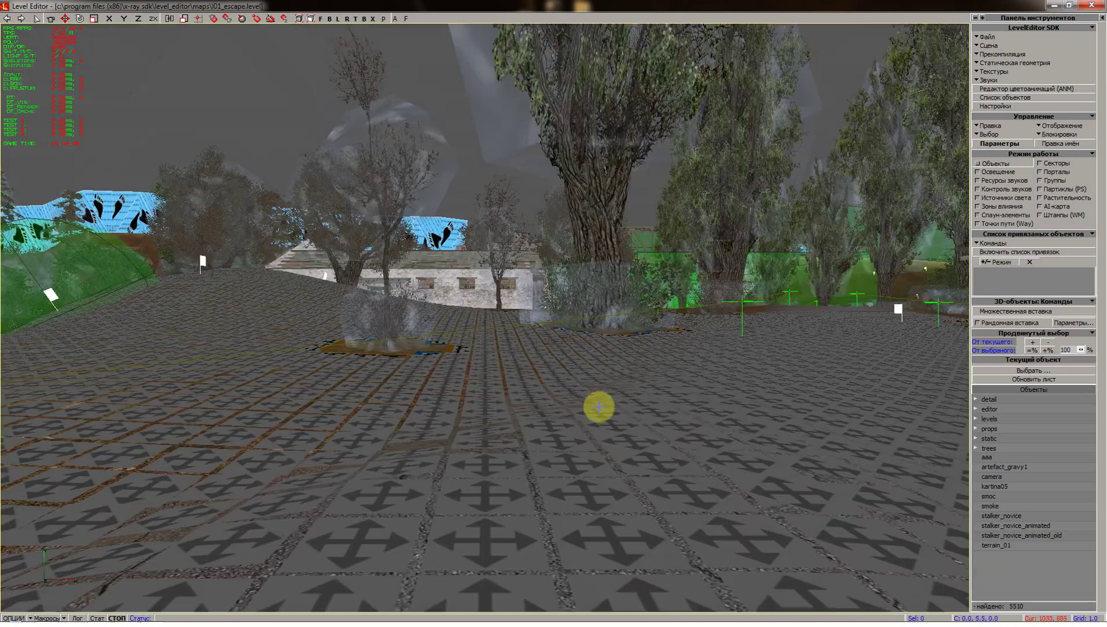
Fly the camera above the trees and across l01_escape toward the road and buildings
right_click_drag(598, 407, 599, 360, "shift")
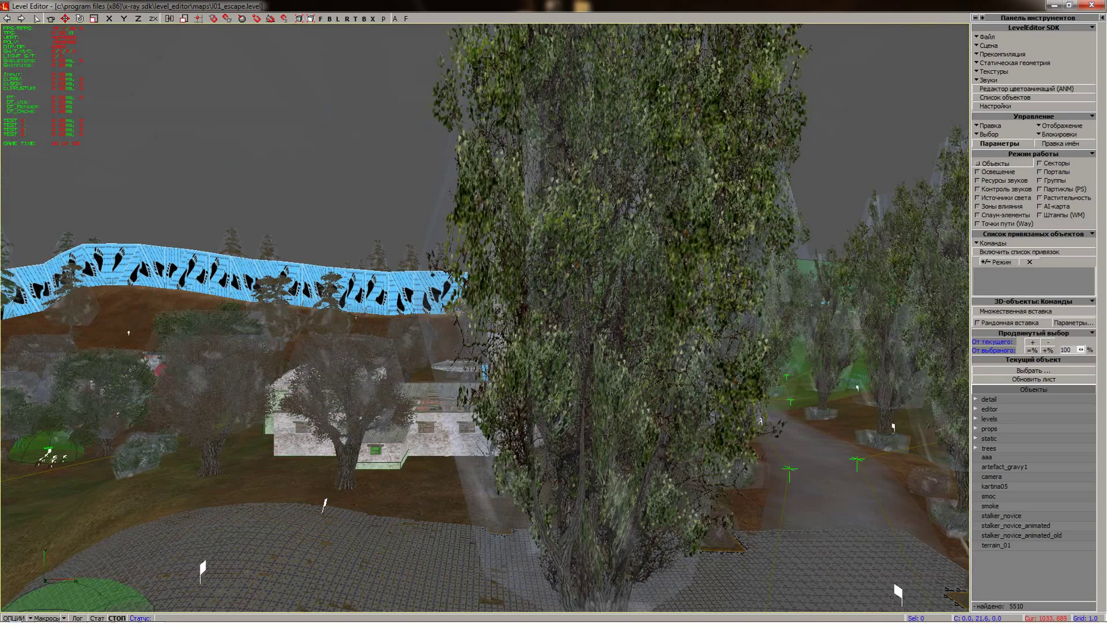
right_click_drag(600, 400, 599, 400, "shift")
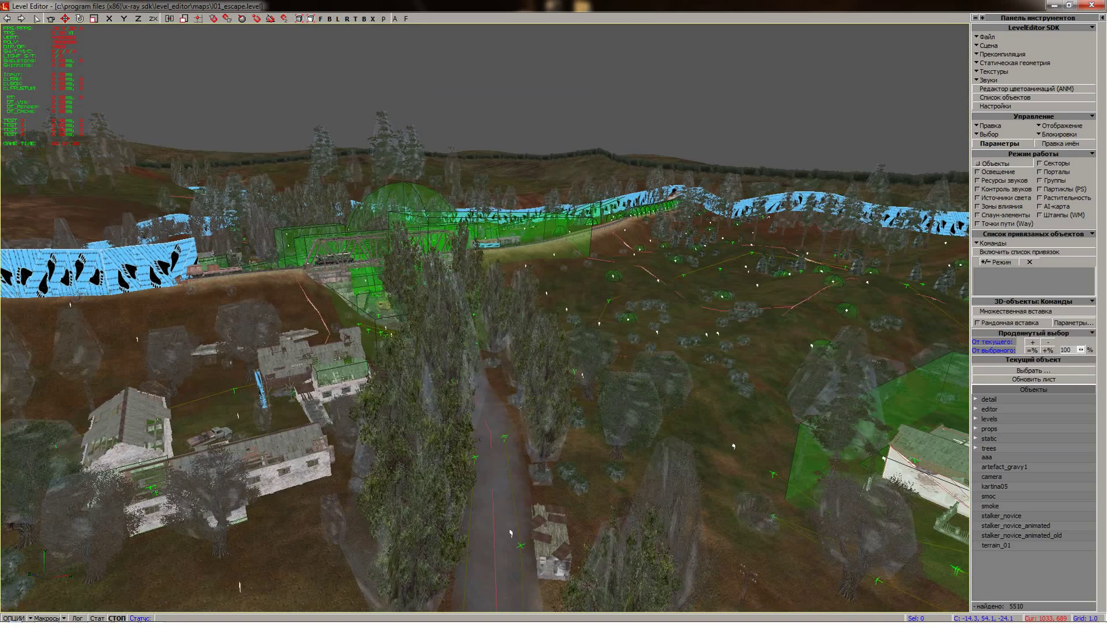
mouse_move(599, 400)
left_mouse_down("shift")
mouse_move(570, 411)
mouse_move(567, 435)
left_mouse_up("shift")
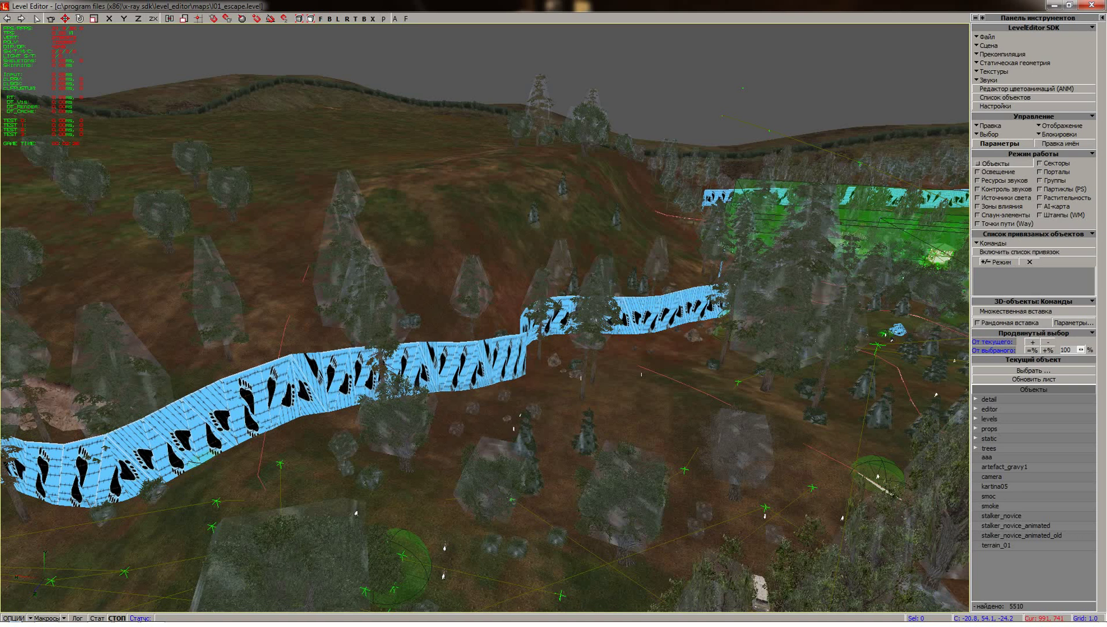
mouse_move(571, 427)
left_mouse_down("shift")
mouse_move(565, 412)
mouse_move(609, 406)
left_mouse_up("shift")
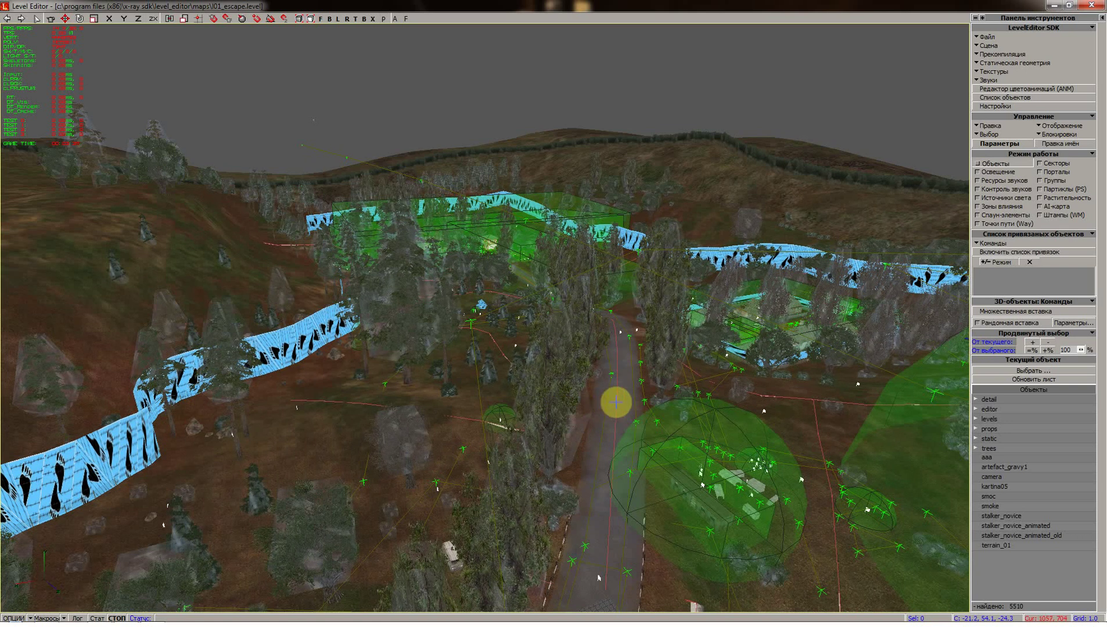
left_click_drag(608, 406, 661, 378, "shift")
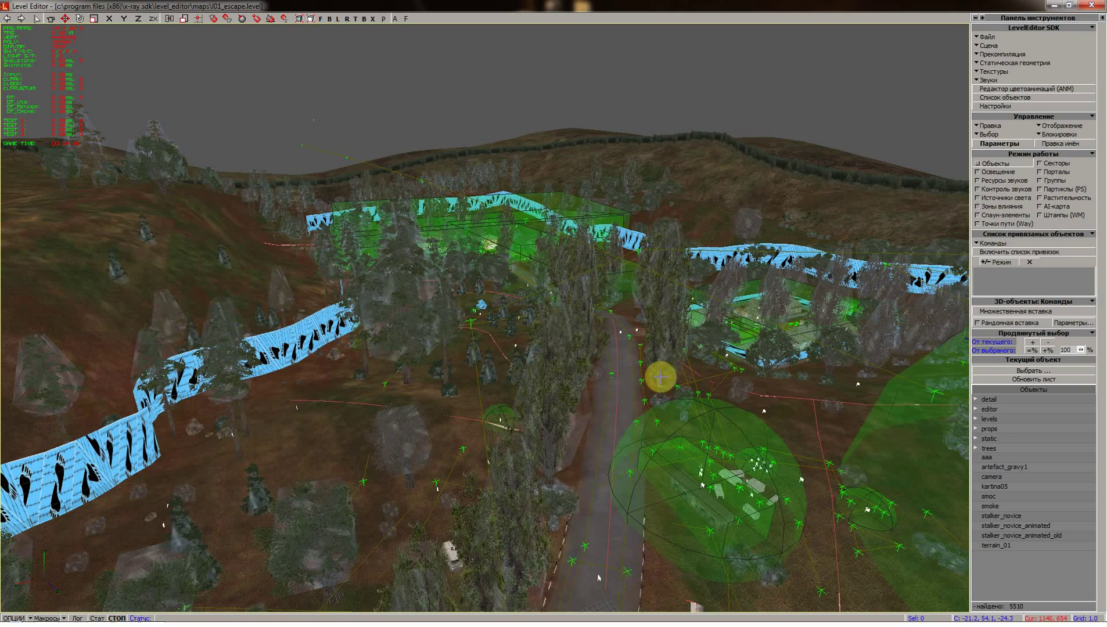